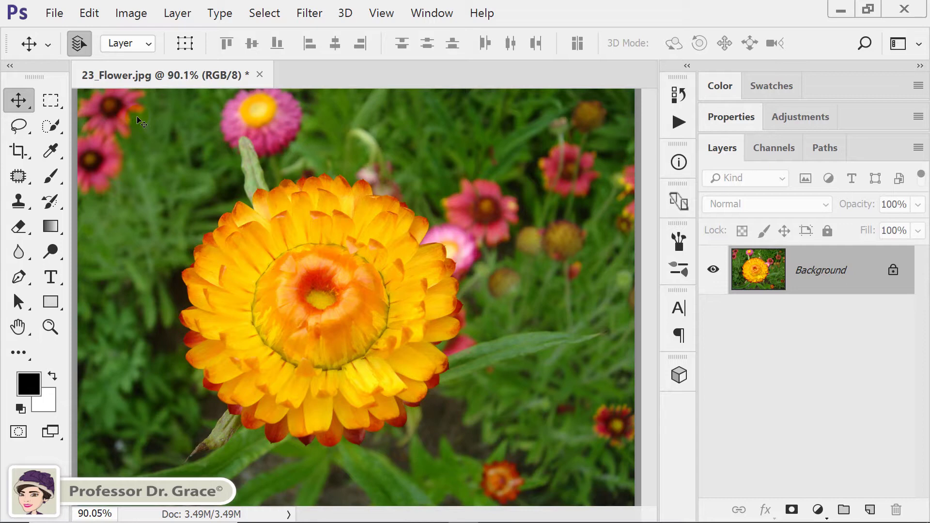
- Resize the image to 45 × 34 cm with width and height proportions unlinked
click(133, 16)
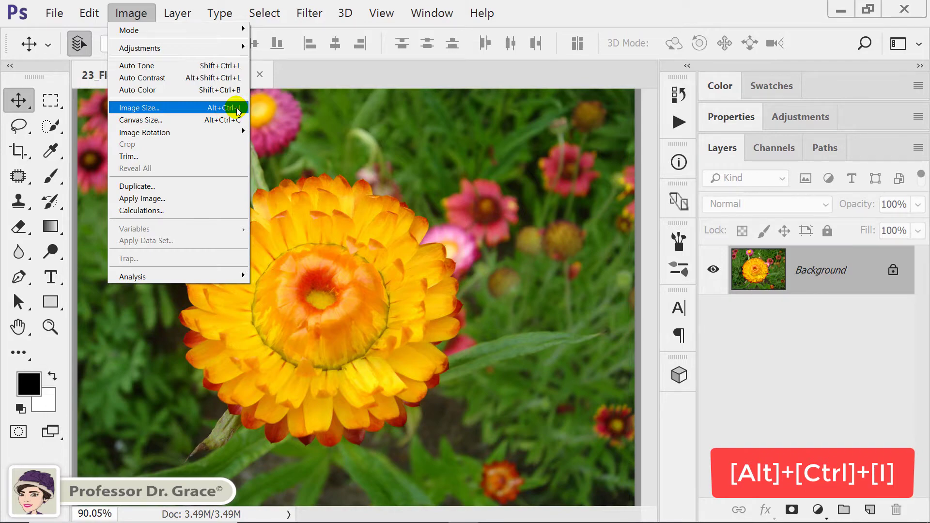
click(238, 111)
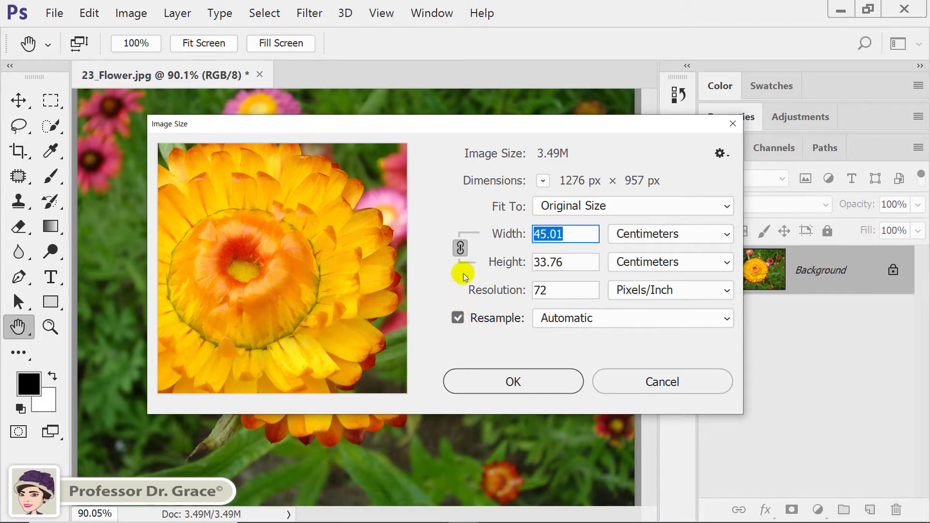
click(462, 246)
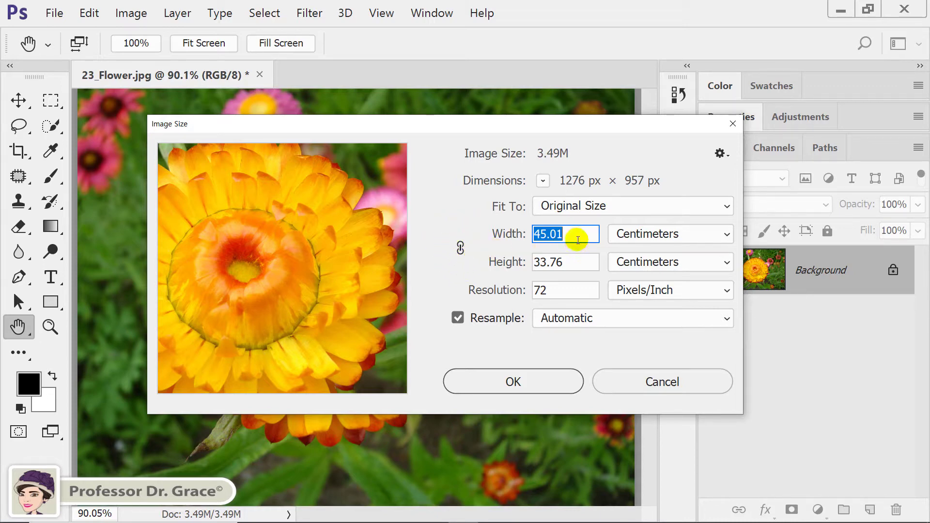
text(45)
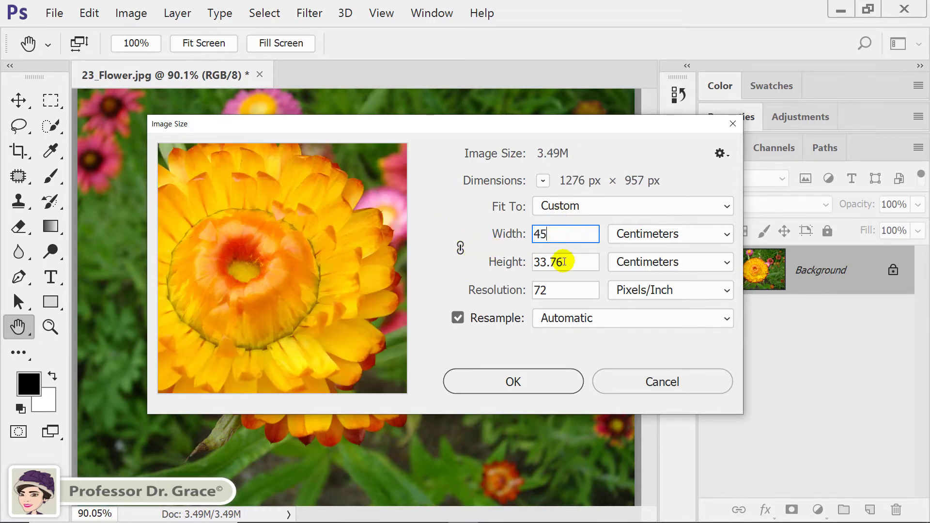
key(Tab)
text(34)
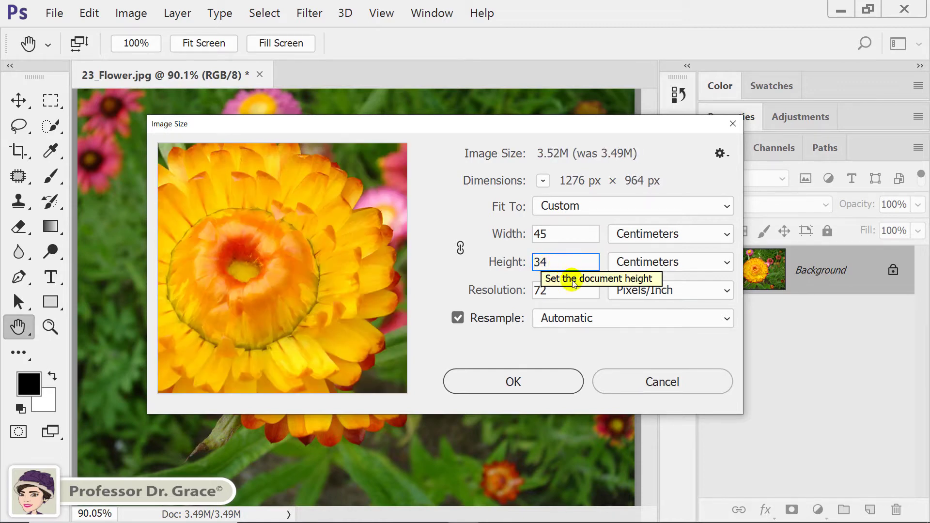
click(541, 380)
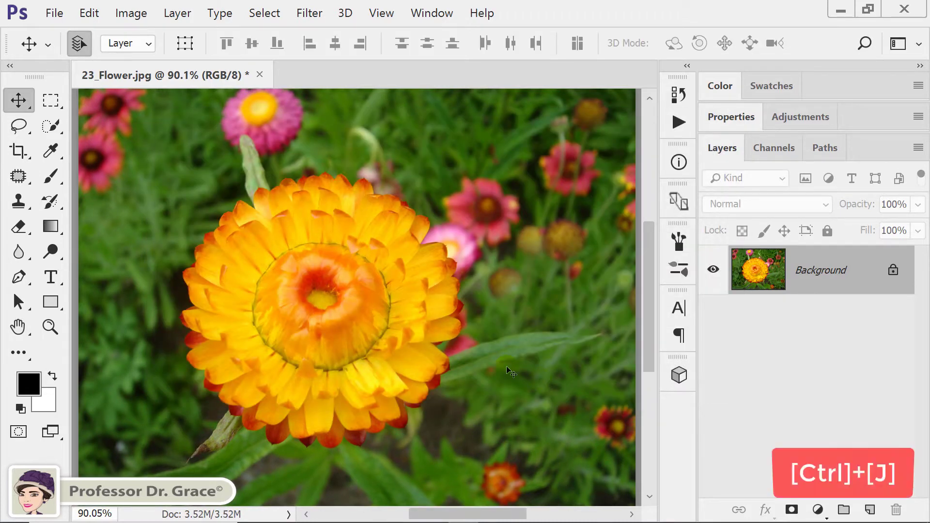
- Duplicate the flower onto Layer 1 and fill the Background layer with white
key(ctrl+0)
key(ctrl+j)
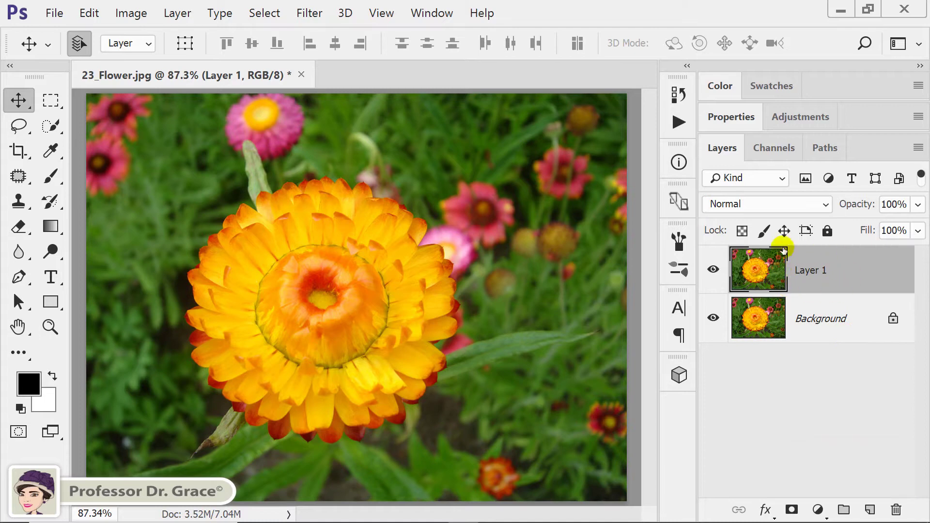
key(d)
click(843, 323)
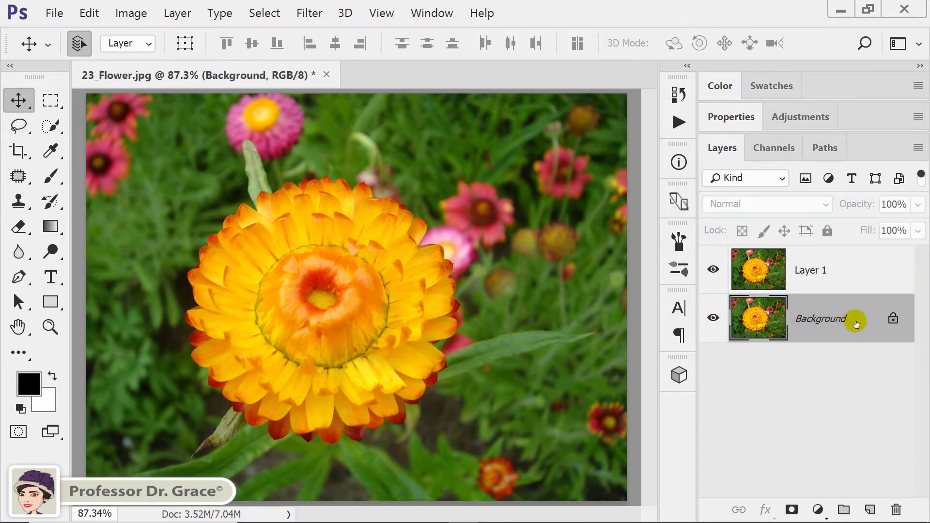
key(ctrl+Delete)
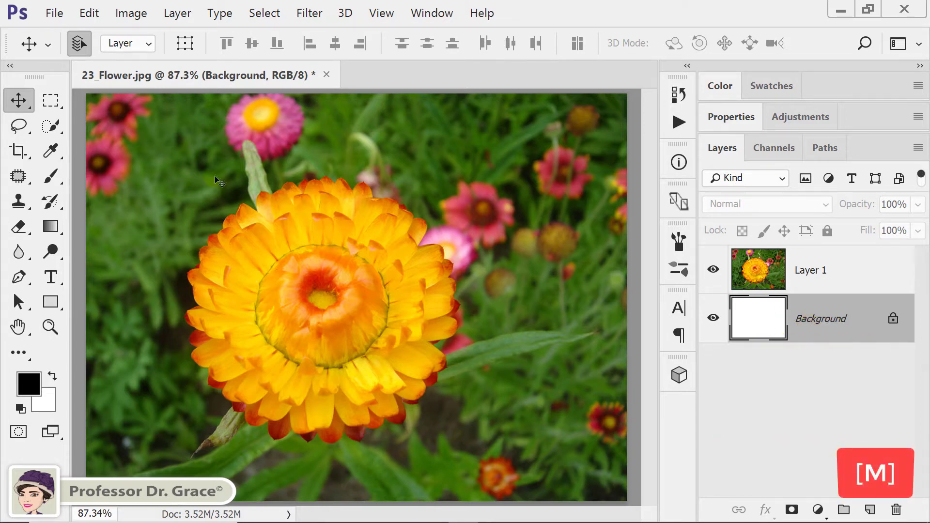
- Draw a 0 px feather rectangular marquee inset from the edges, then invert it
click(40, 97)
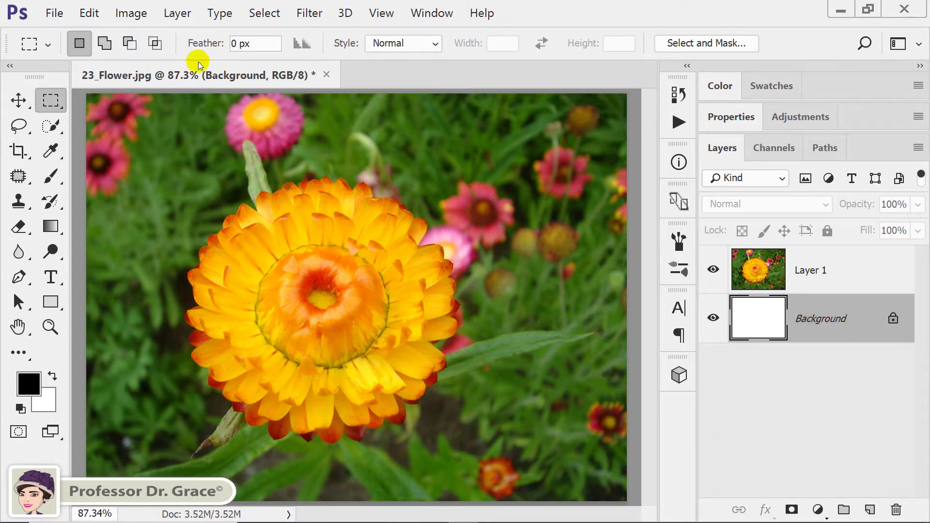
click(267, 43)
double_click(267, 43)
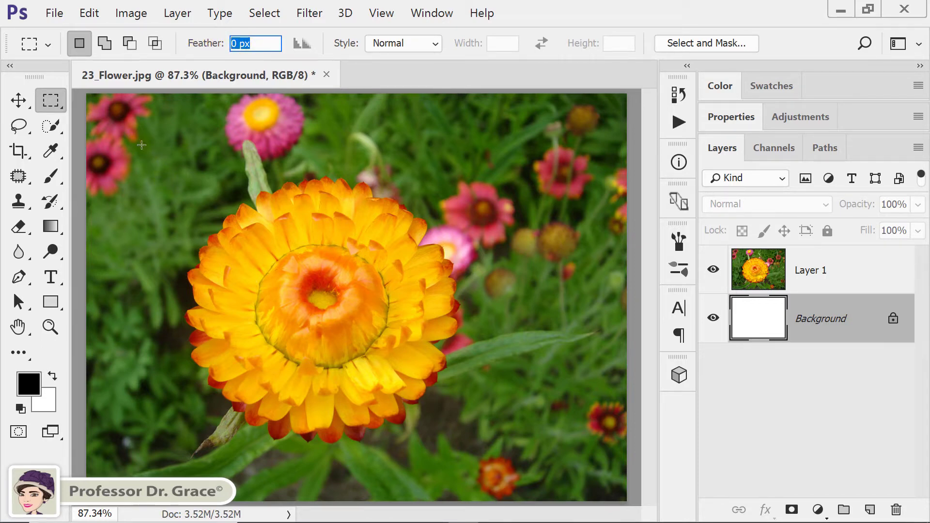
drag(141, 145, 576, 449)
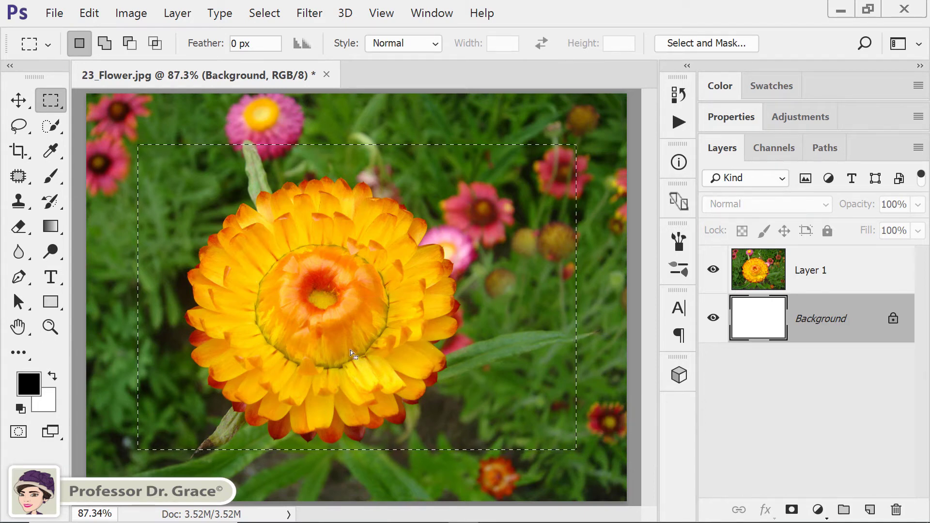
click(264, 13)
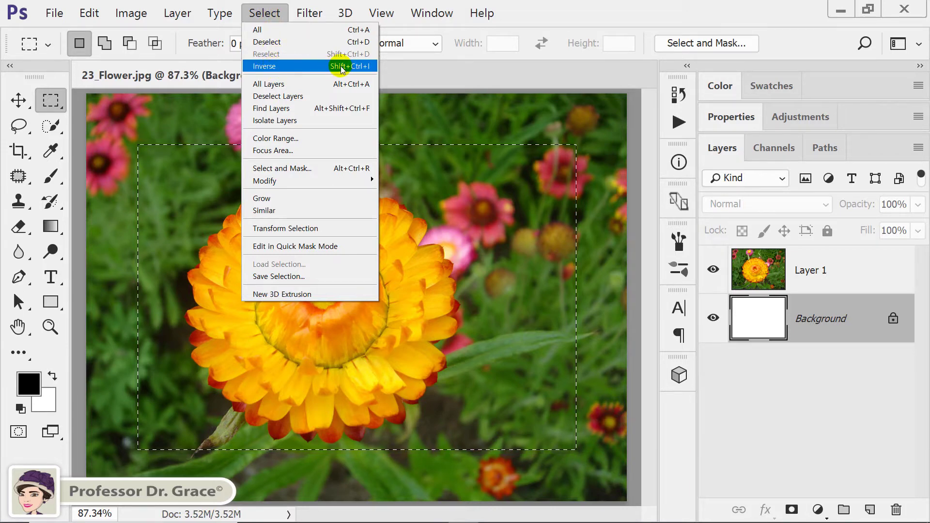
click(370, 67)
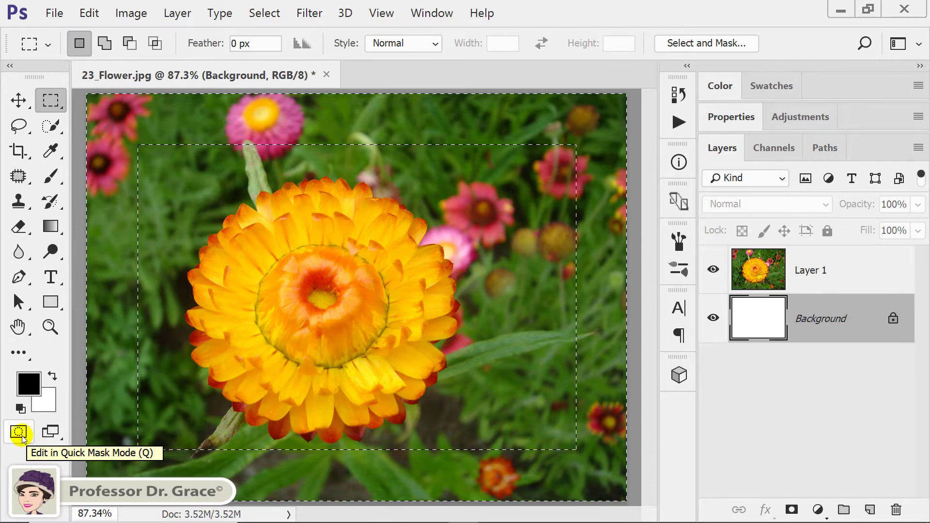
- Switch the border selection into Quick Mask mode
key(q)
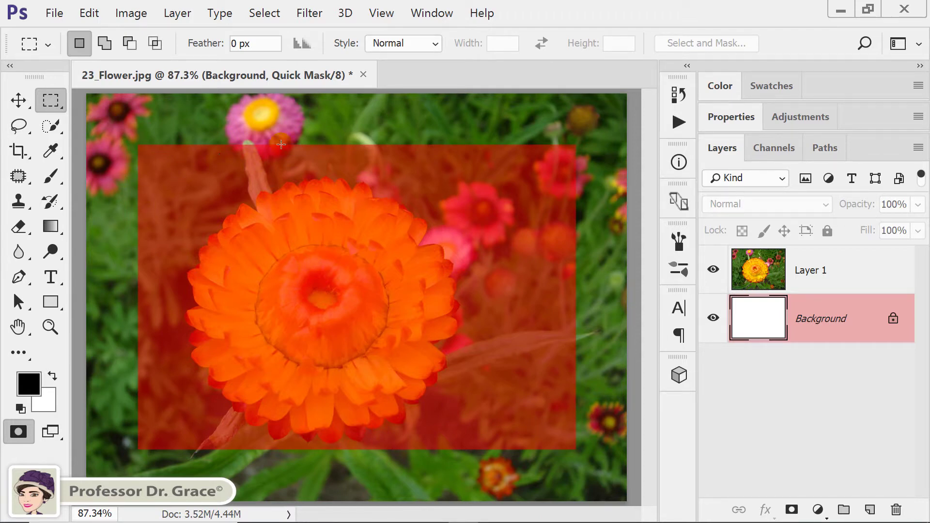
click(311, 18)
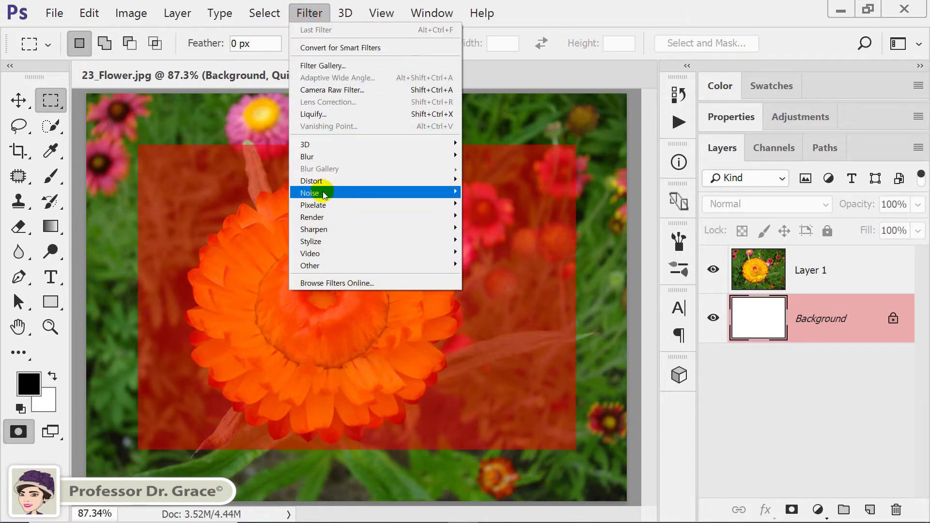
- Apply Color Halftone with Max Radius 50 and all four channel angles at 30
mouse_move(323, 206)
click(511, 205)
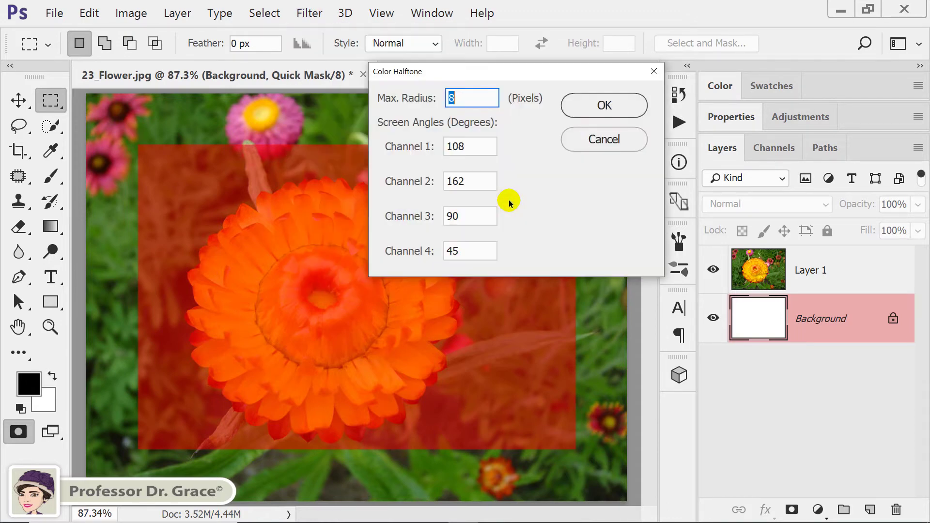
drag(499, 71, 341, 183)
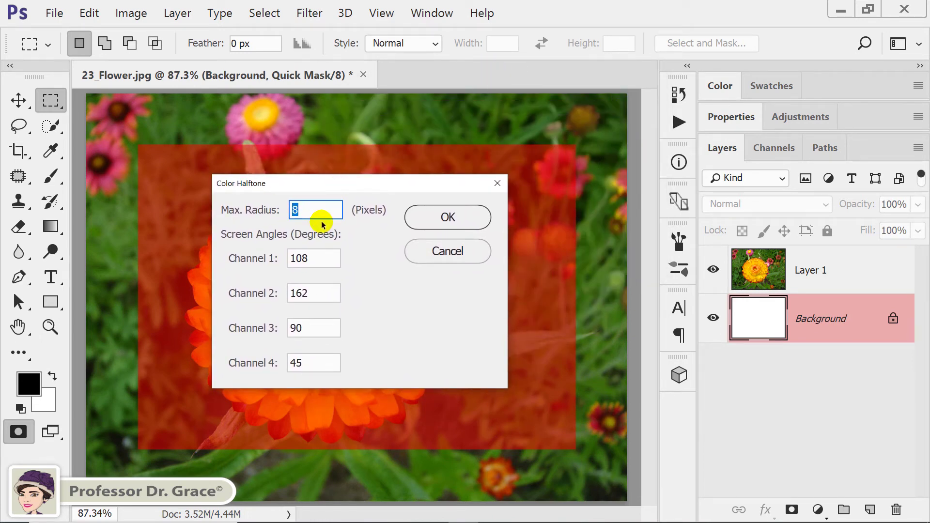
key(Tab)
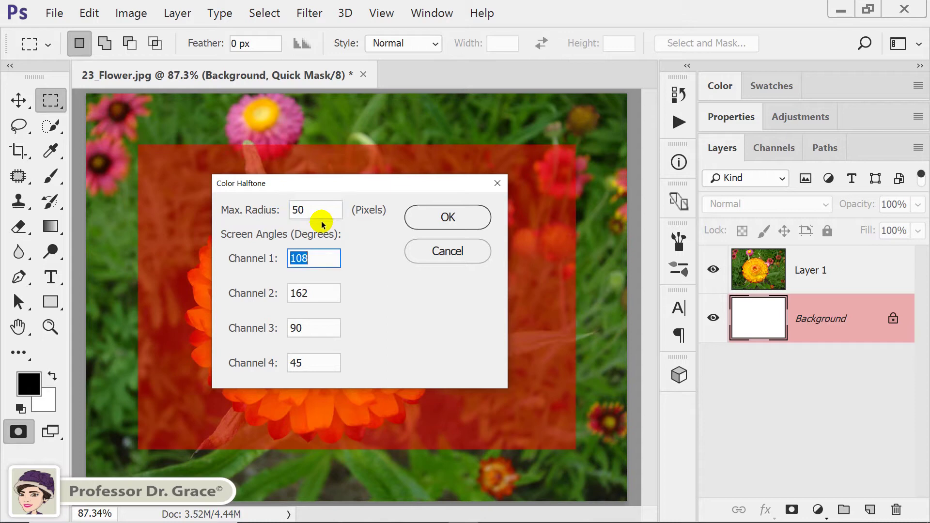
text(30)
key(Tab)
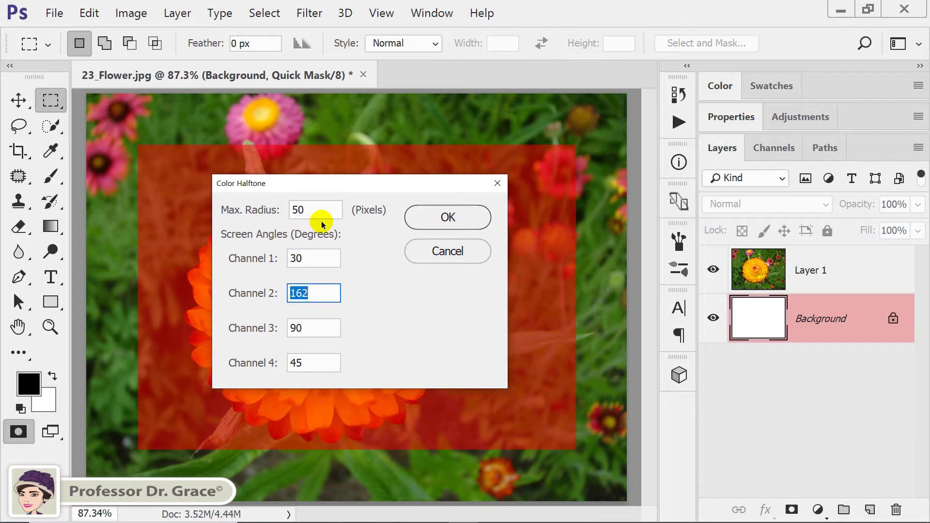
text(30)
key(Tab)
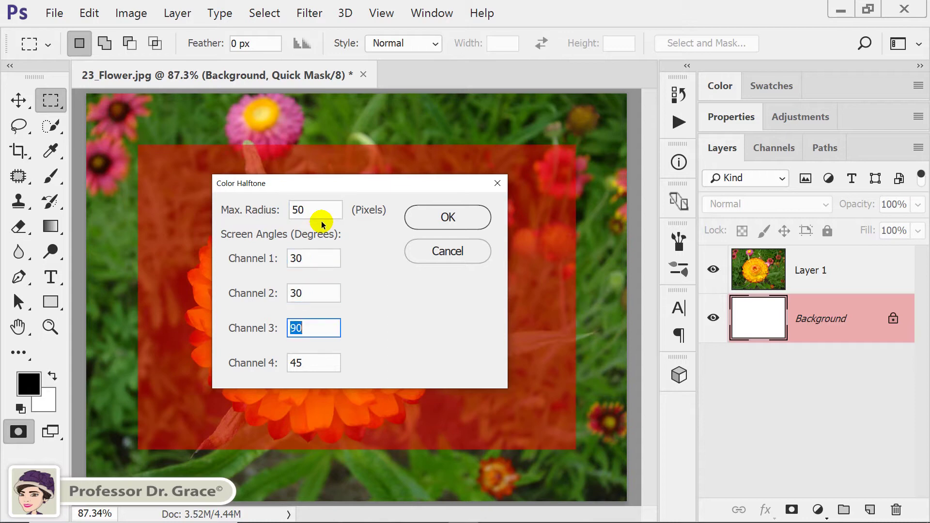
text(30)
key(Tab)
text(30)
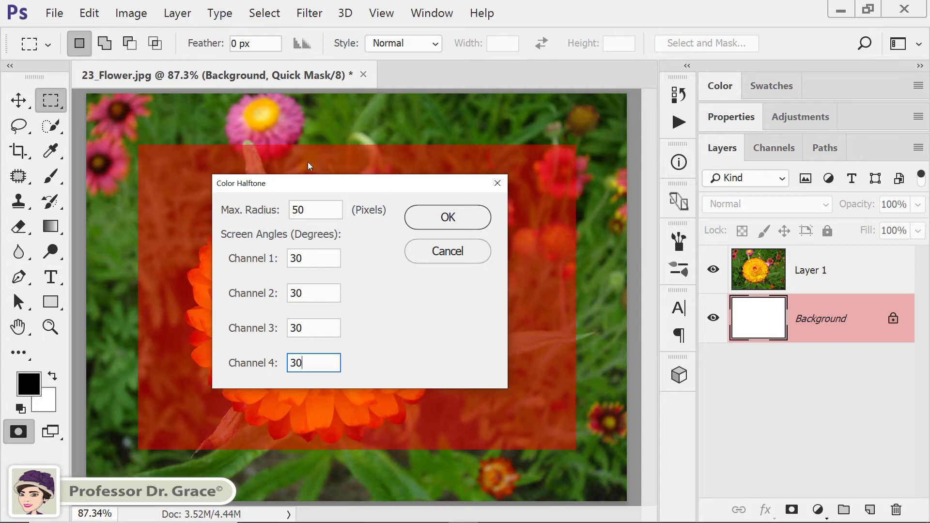
click(315, 281)
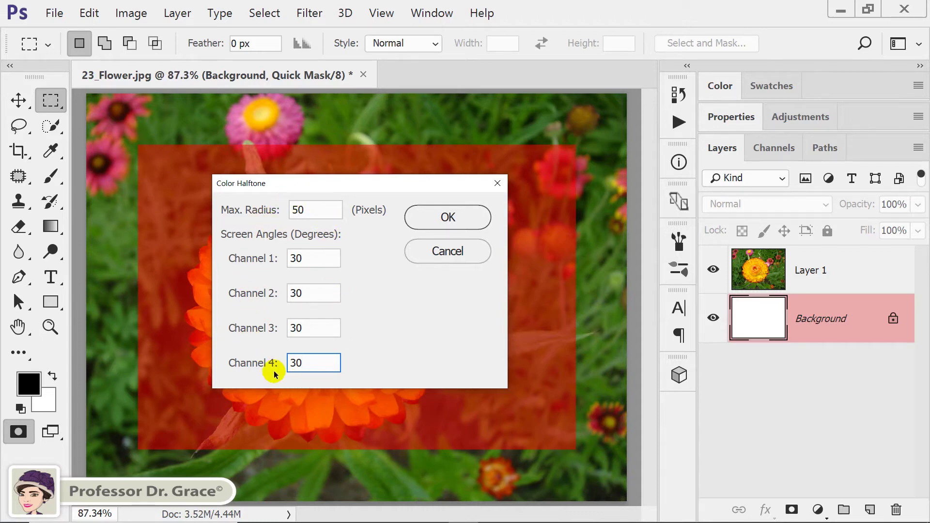
click(446, 220)
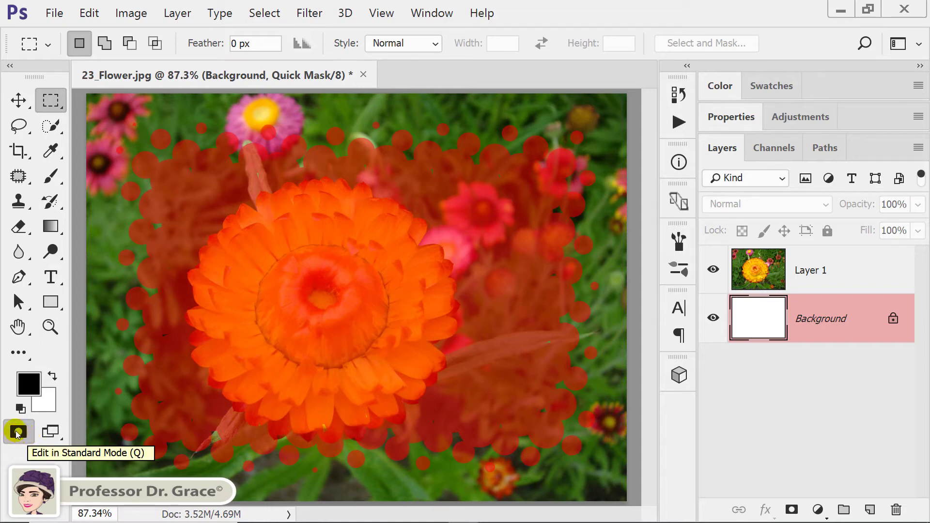
- Exit Quick Mask, delete Layer 1's area outside the dotted selection, and deselect
key(q)
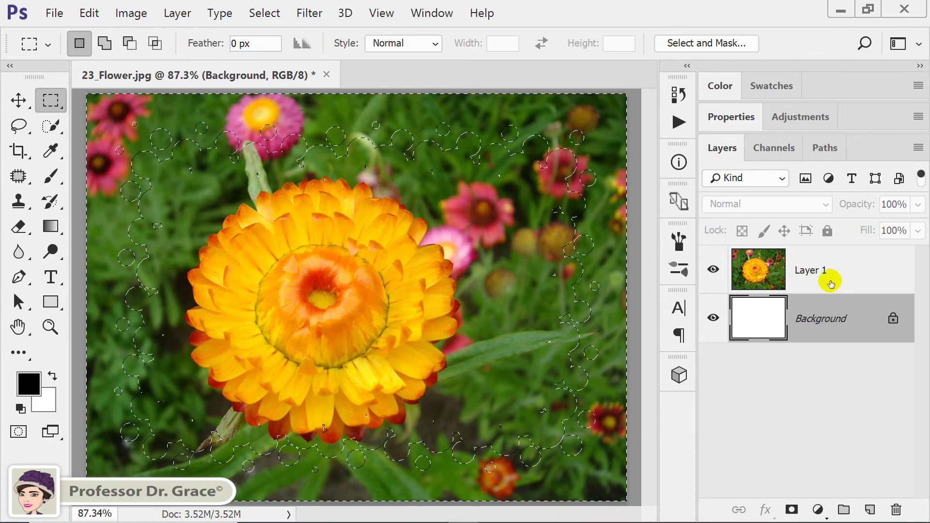
click(861, 269)
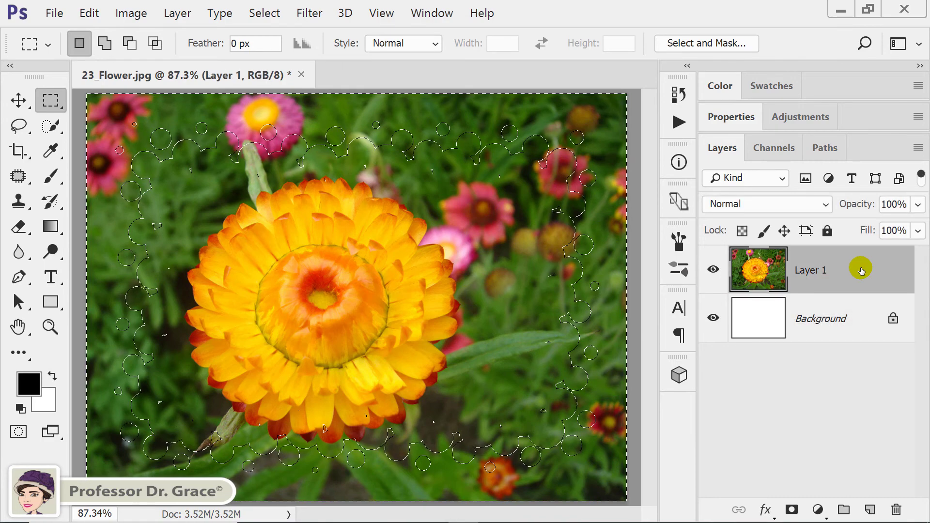
key(Delete)
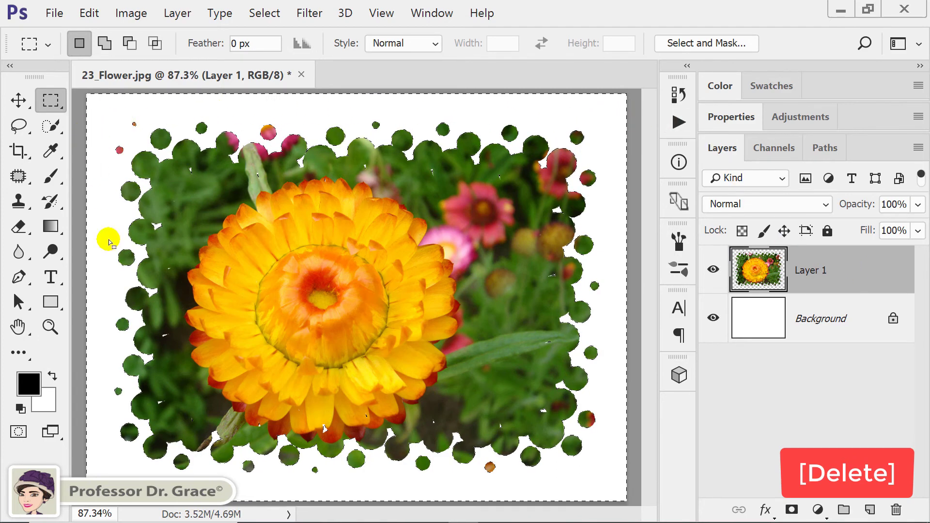
key(ctrl+d)
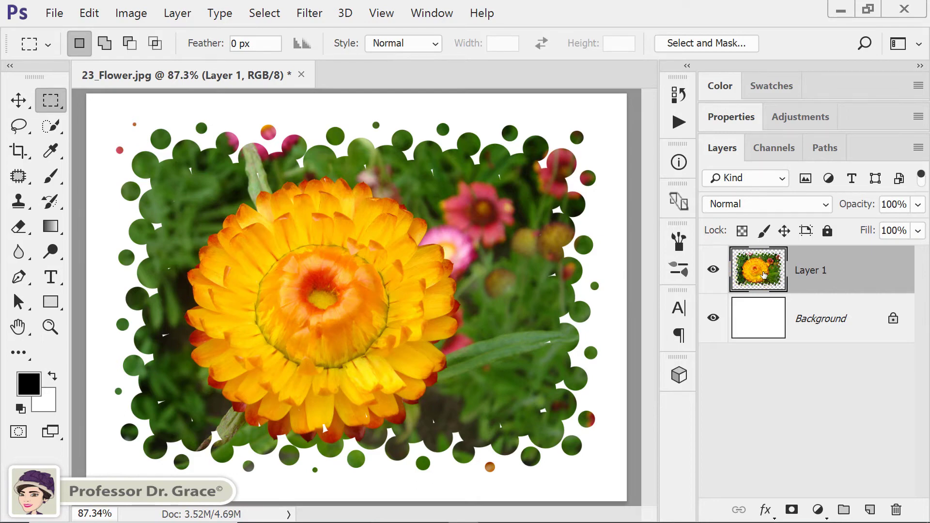
- Add a Drop Shadow to Layer 1 with 10 px distance and 15 px size
double_click(759, 280)
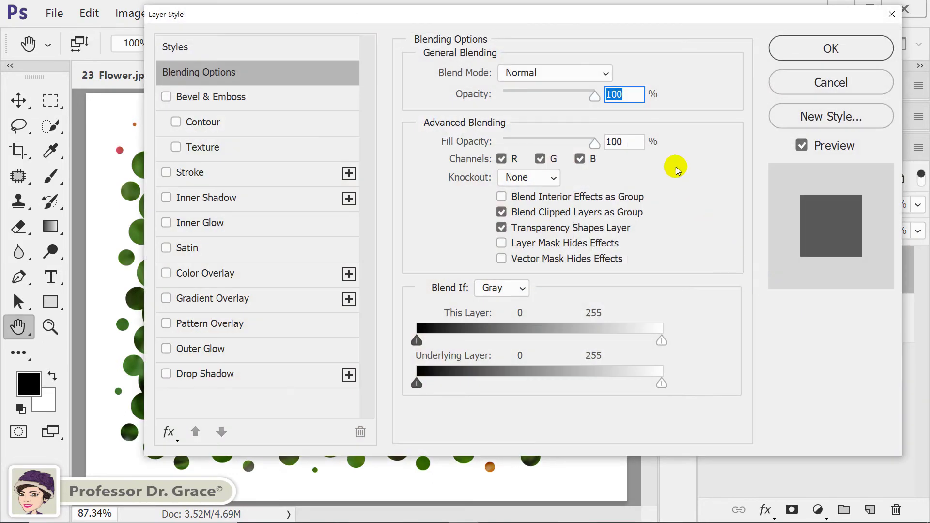
drag(602, 16, 604, 45)
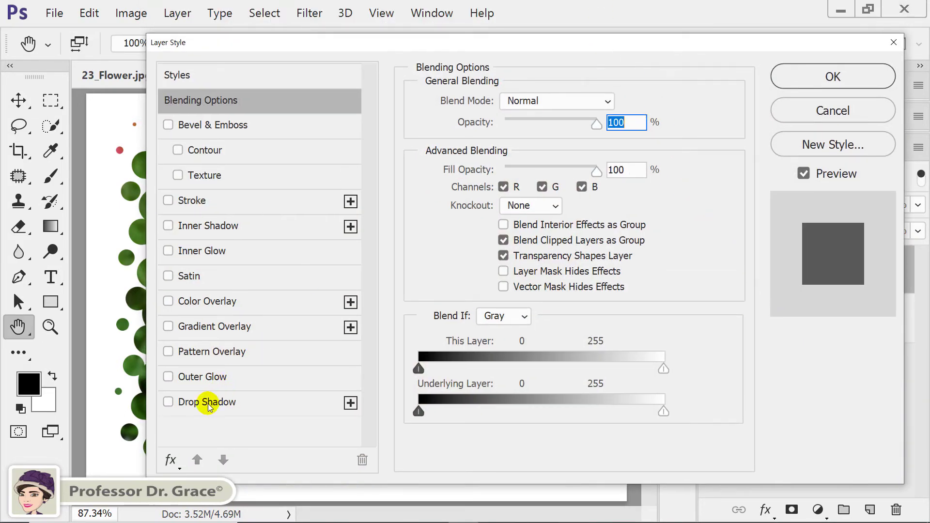
click(207, 403)
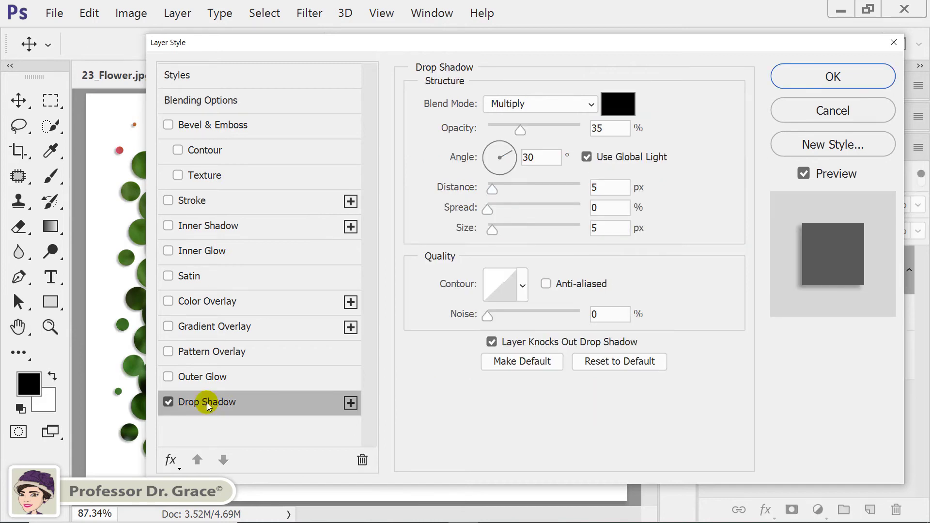
click(610, 187)
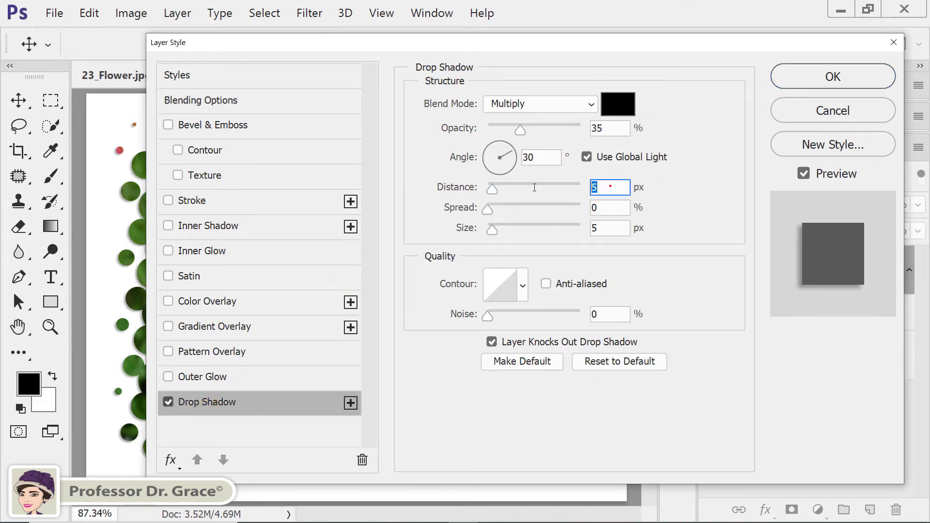
text(41)
click(603, 190)
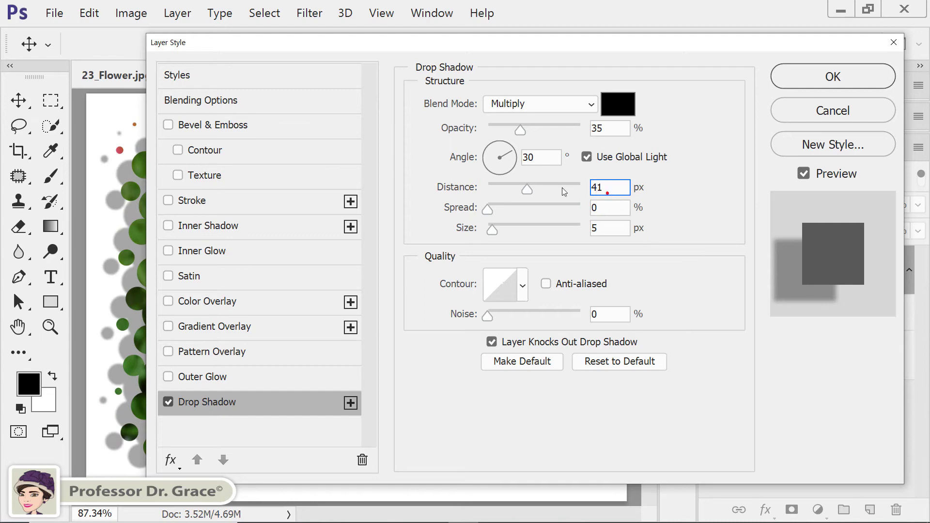
key(BackSpace)
key(BackSpace)
text(10)
click(603, 226)
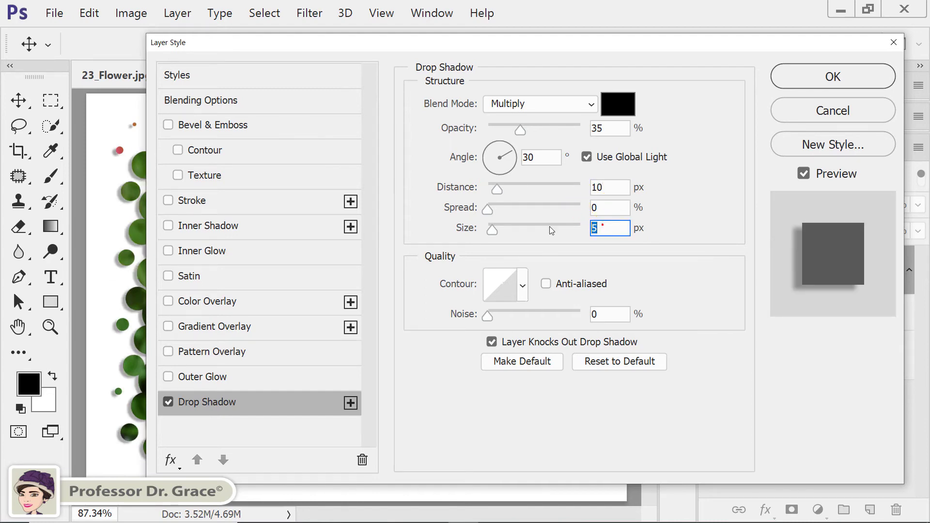
text(15)
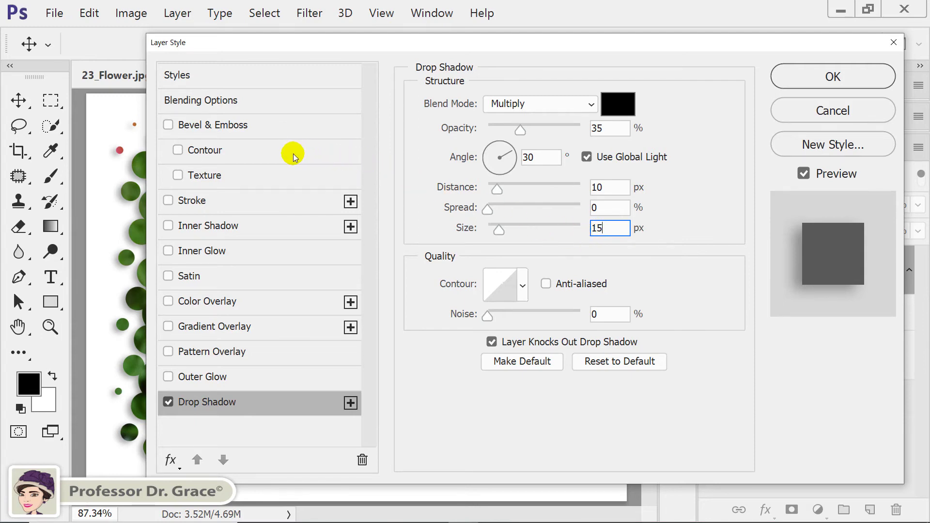
click(187, 208)
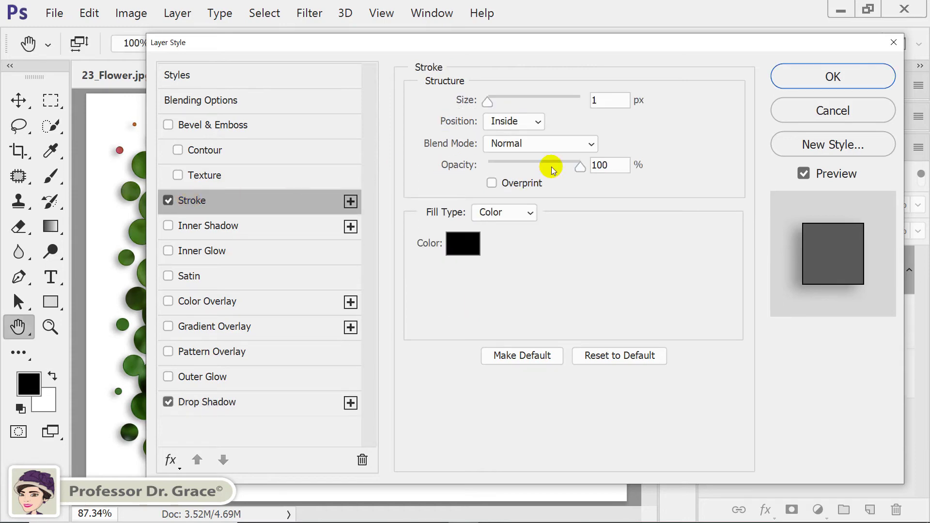
- Set the Stroke to 7 px in white (ffffff) and apply the layer effects
double_click(605, 101)
text(7)
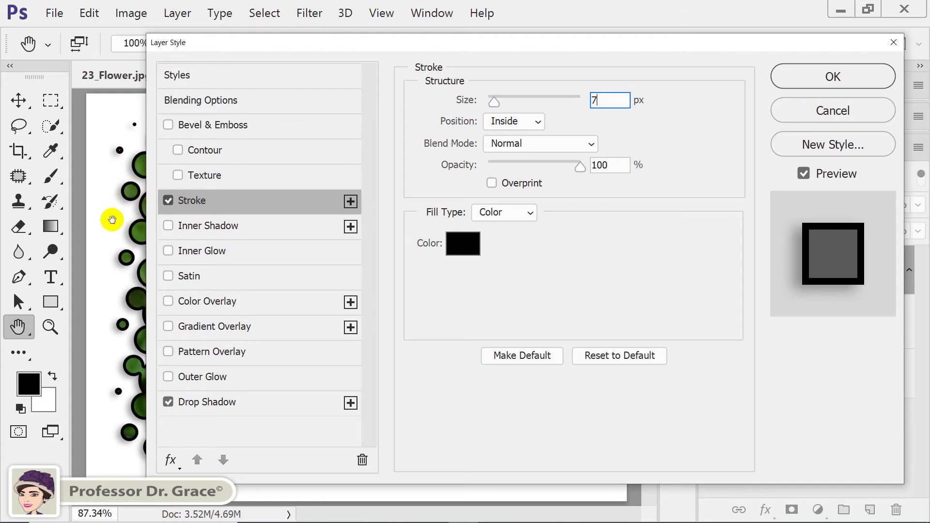
drag(332, 44, 353, 58)
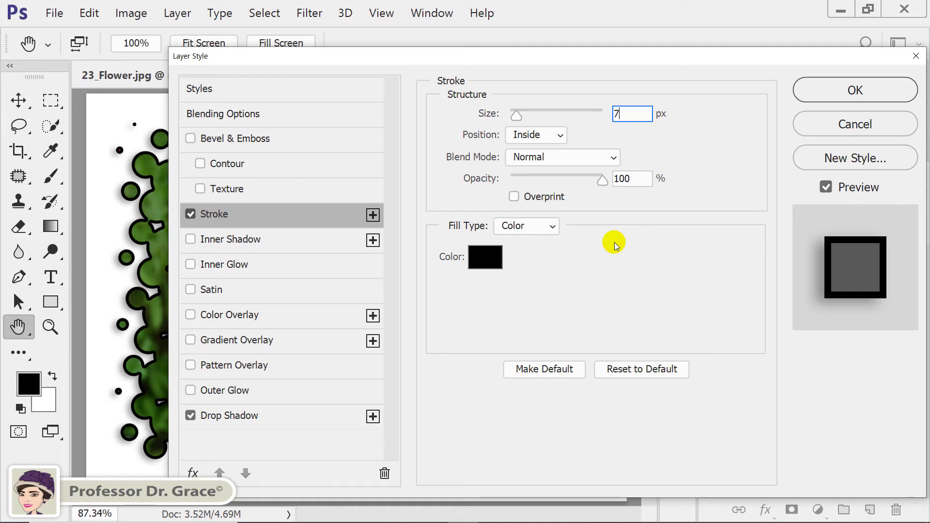
click(484, 260)
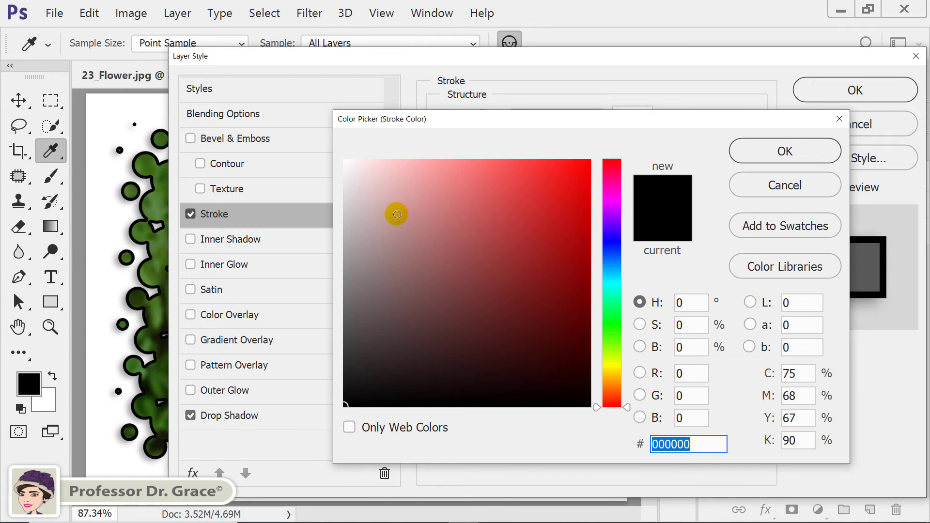
drag(397, 214, 311, 146)
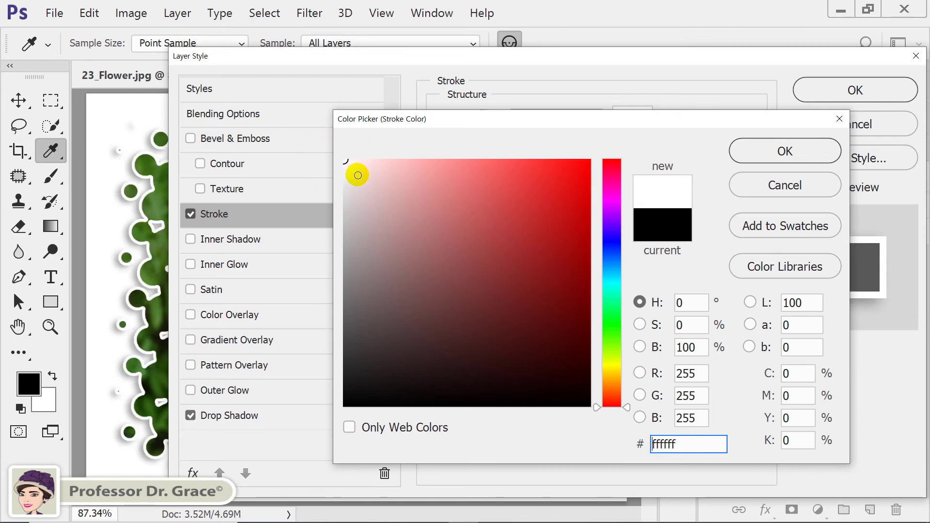
click(761, 154)
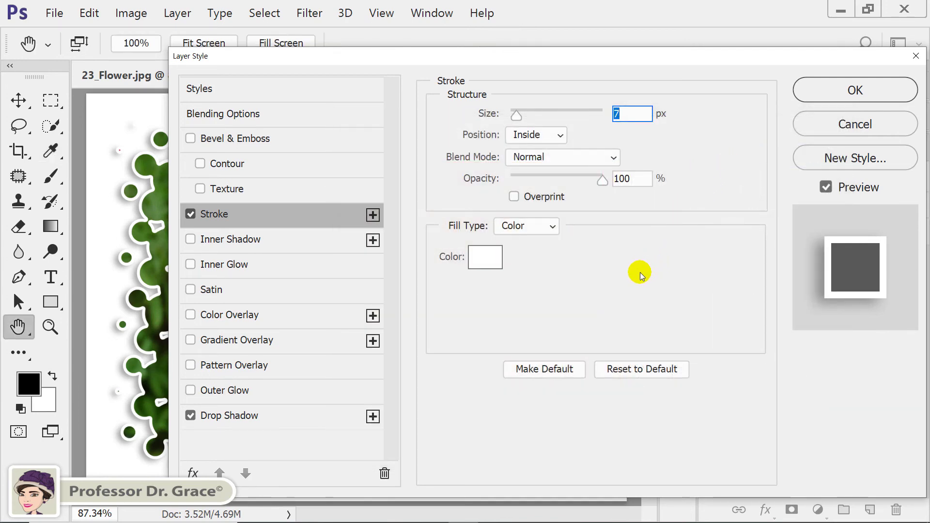
click(833, 91)
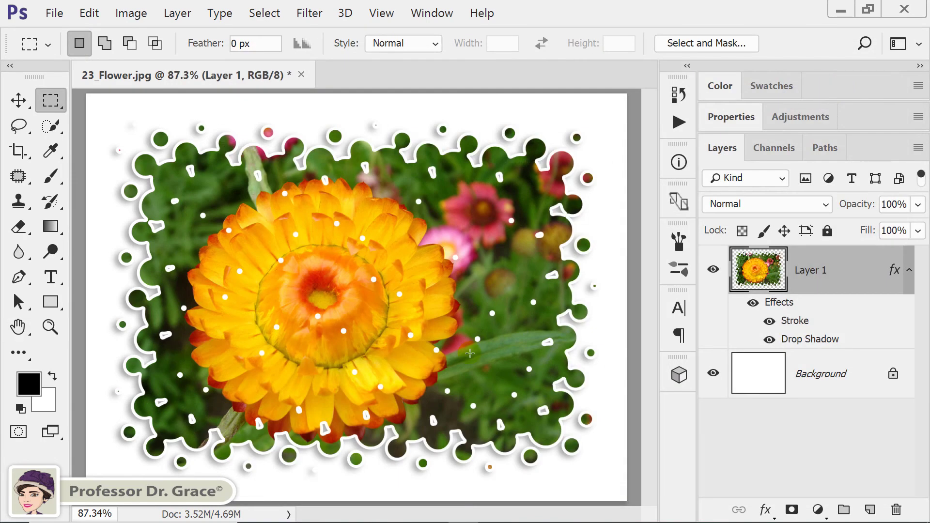